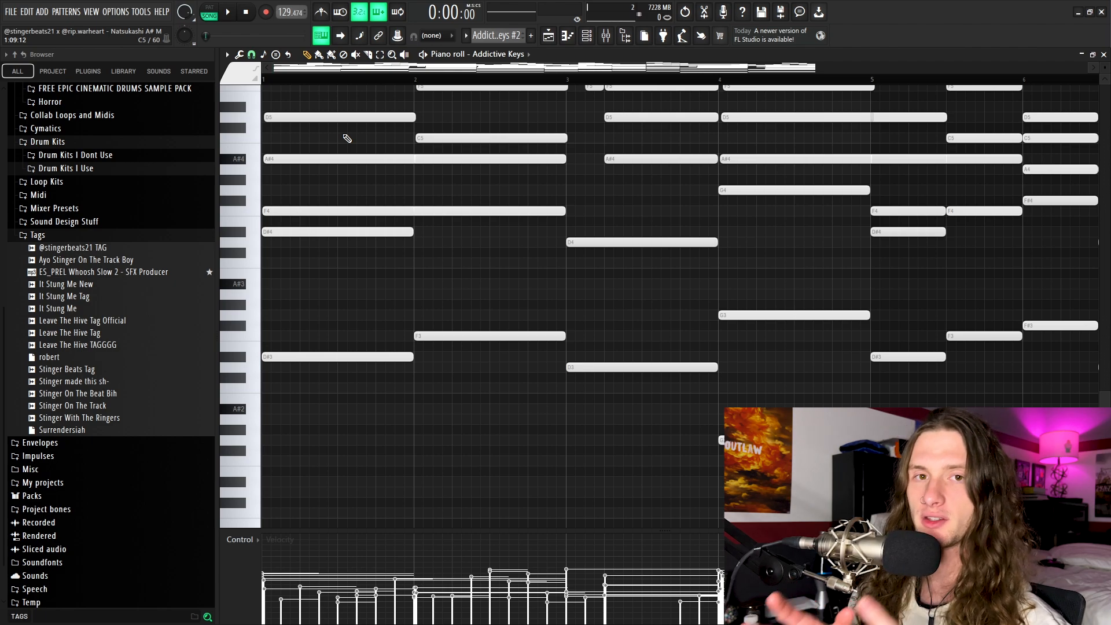
Step: Select the low root notes of the Addictive Keys #2 chord progression across bars 1 to 8 to examine them
left_click_drag(320, 326, 414, 368)
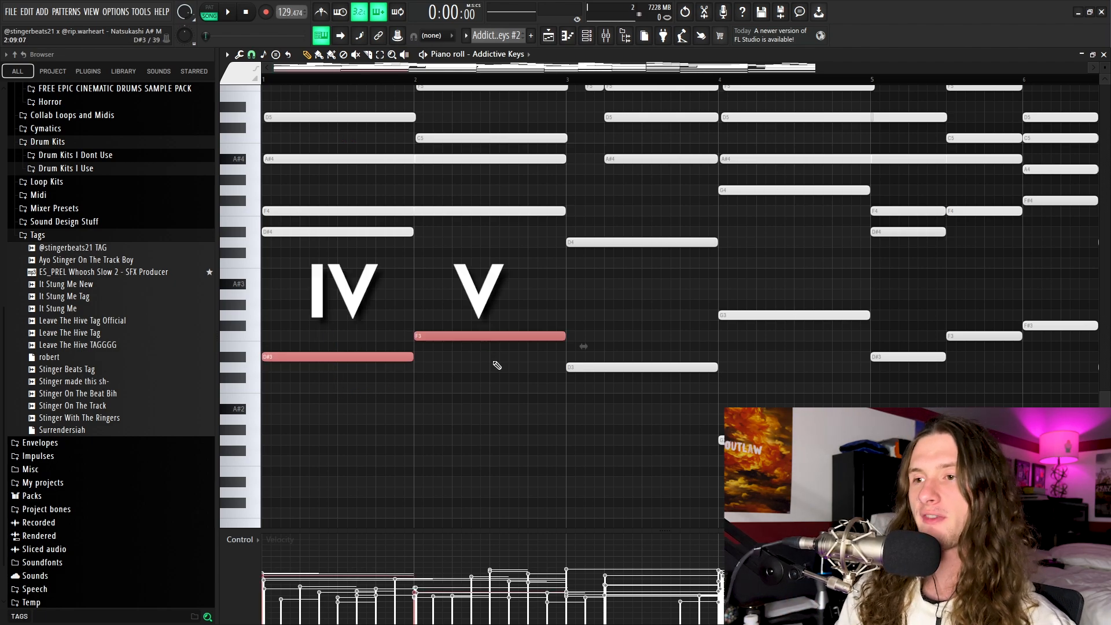
left_click_drag(497, 366, 608, 389)
left_click_drag(758, 310, 761, 346)
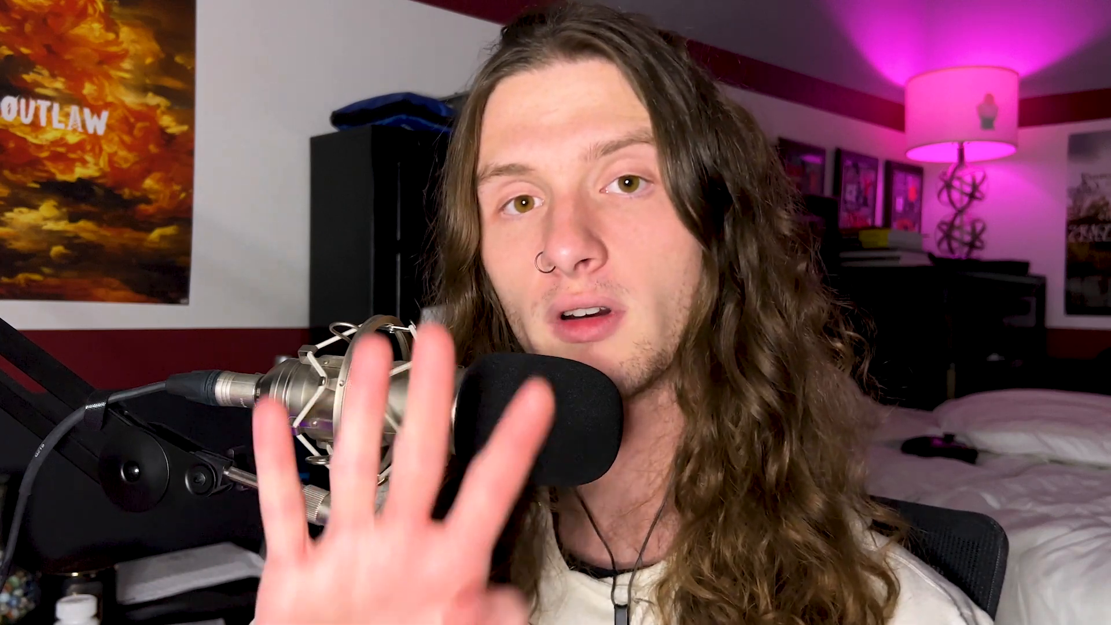
left_click_drag(285, 269, 509, 383)
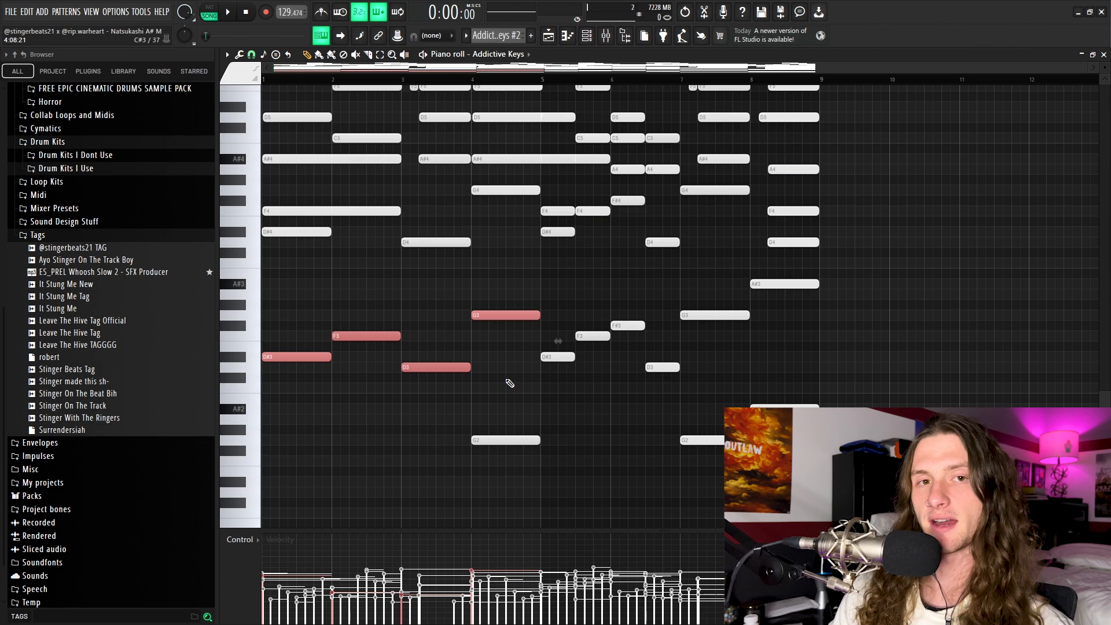
left_click_drag(548, 302, 782, 412)
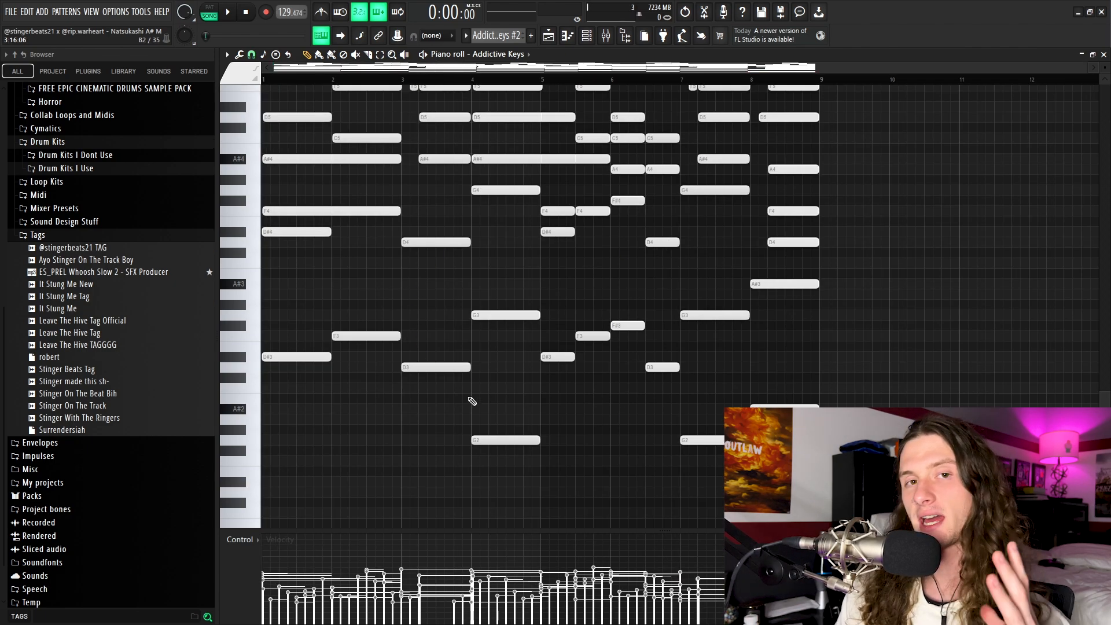
Step: Play the full Addictive Keys #2 chords and melody, and the piano intro in the playlist
scroll(524, 481, "up", 6)
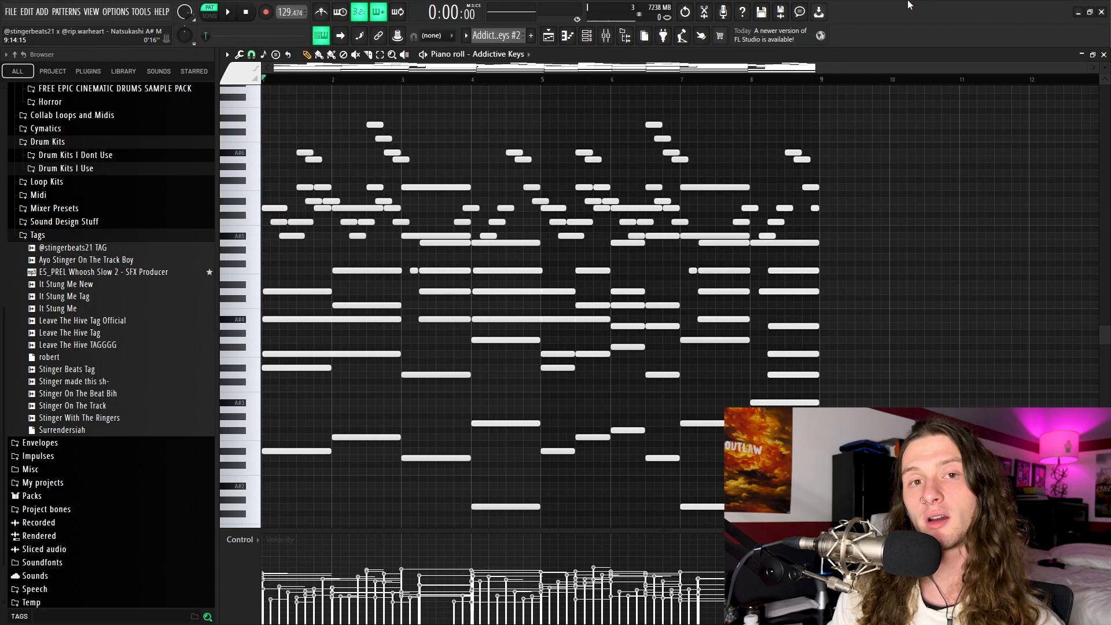
key("space")
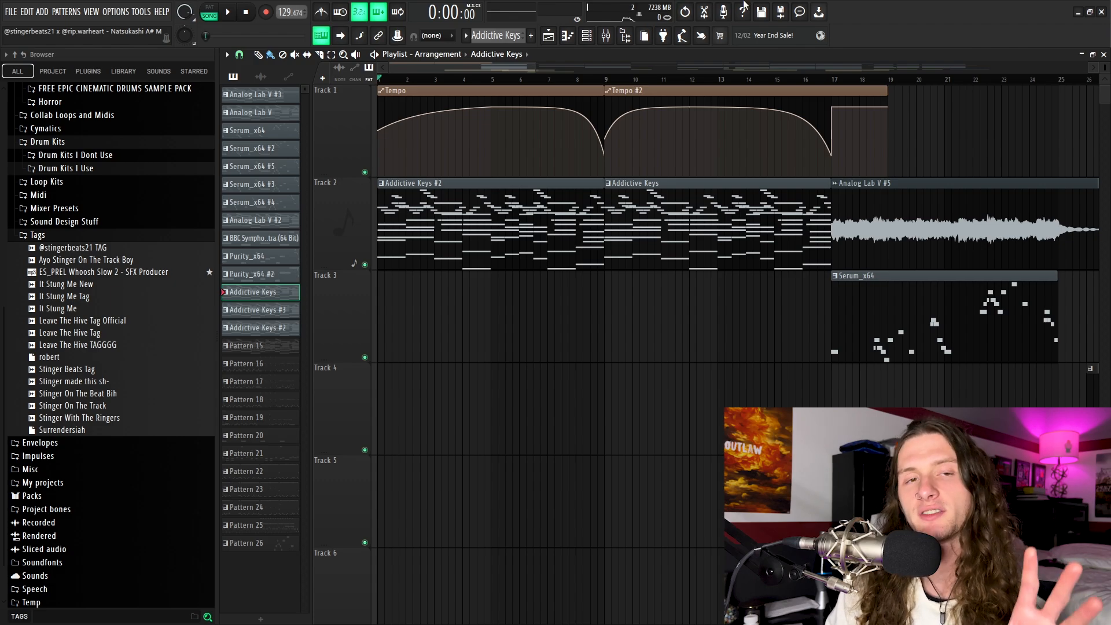
key("space")
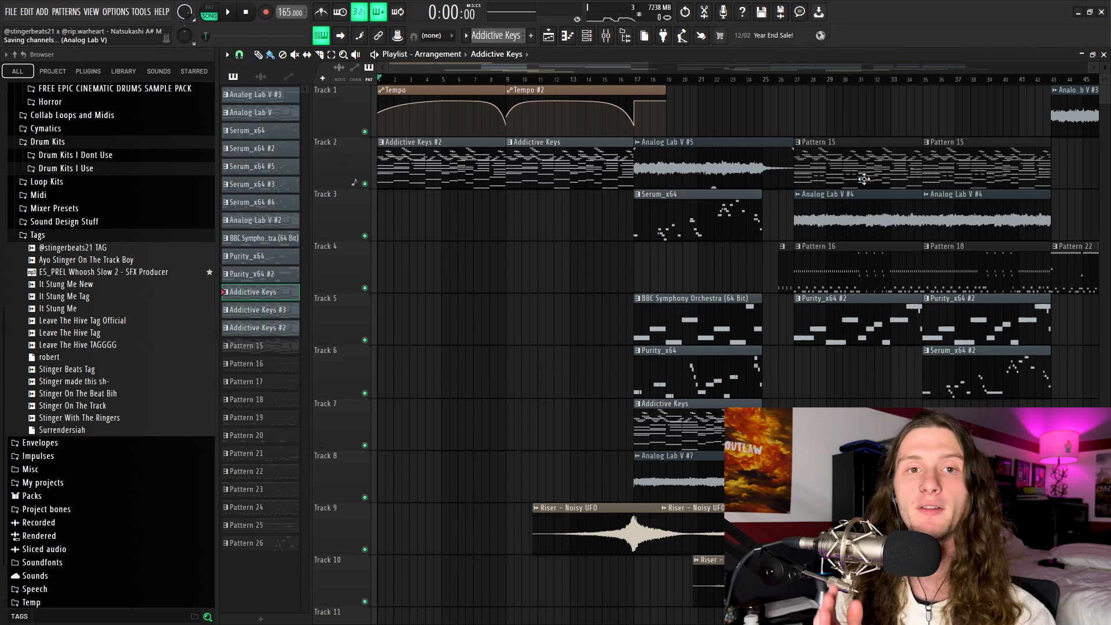
Step: Show the full melody in the Analog Lab V #3 pattern and play it
scroll(871, 127, "down", 2)
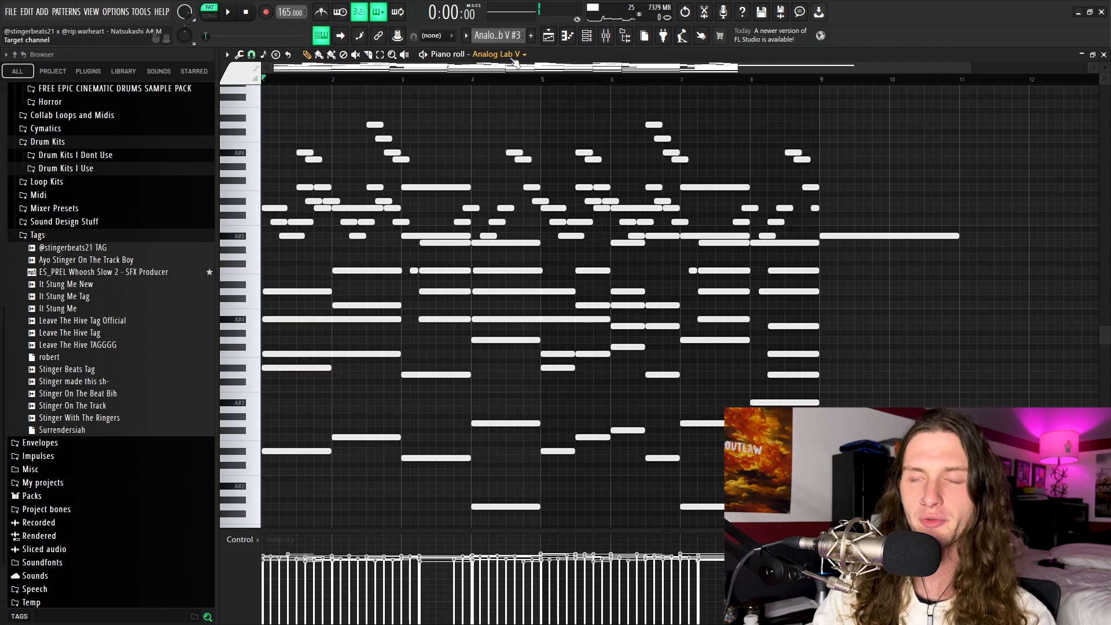
key("space")
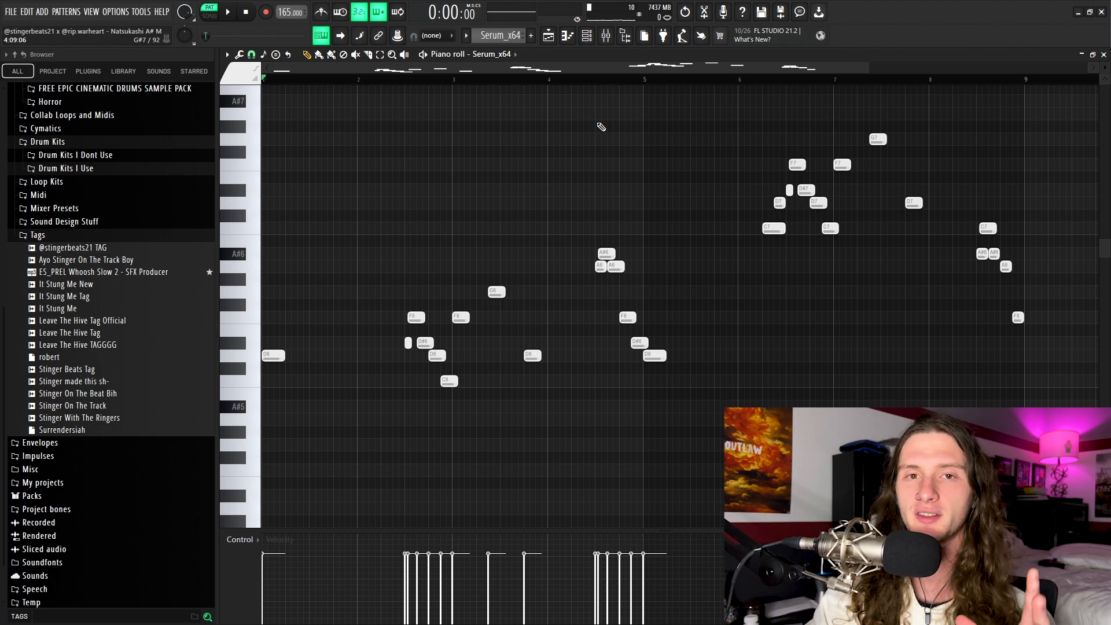
Step: Select the opening D6 note of the Serum_x64 counter-melody to examine it, and clear the selection
left_click(273, 356)
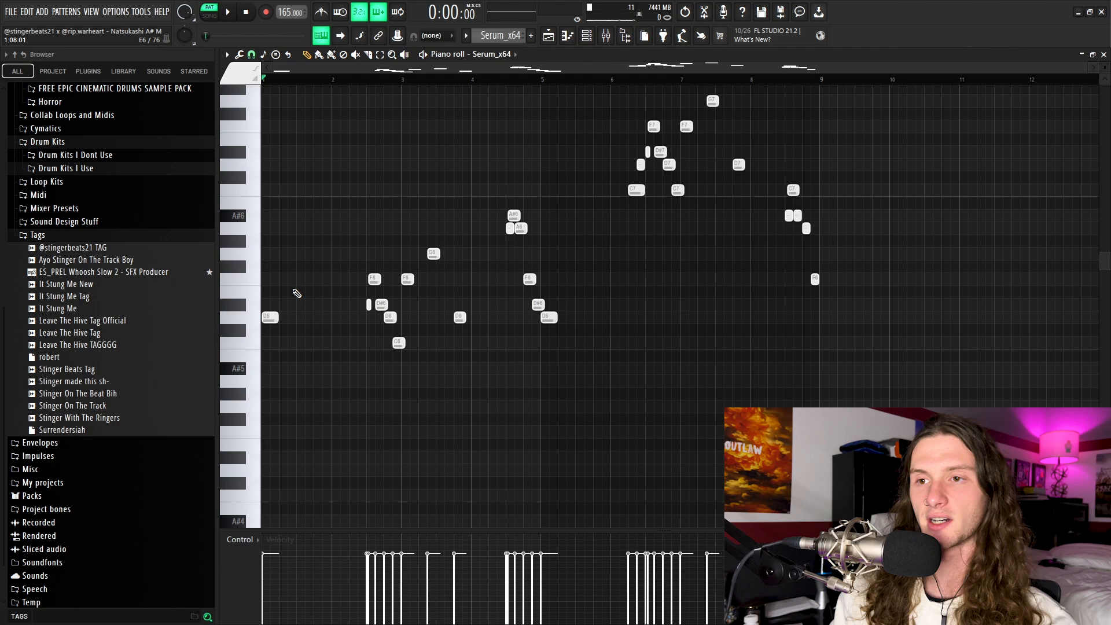
left_click_drag(294, 290, 266, 334)
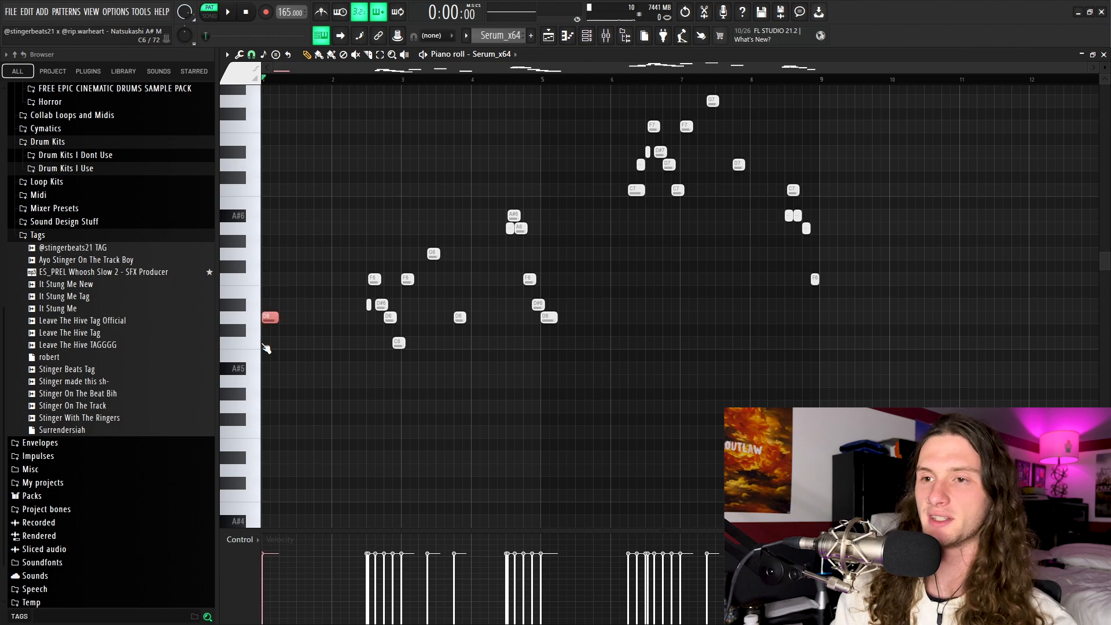
left_click(284, 341)
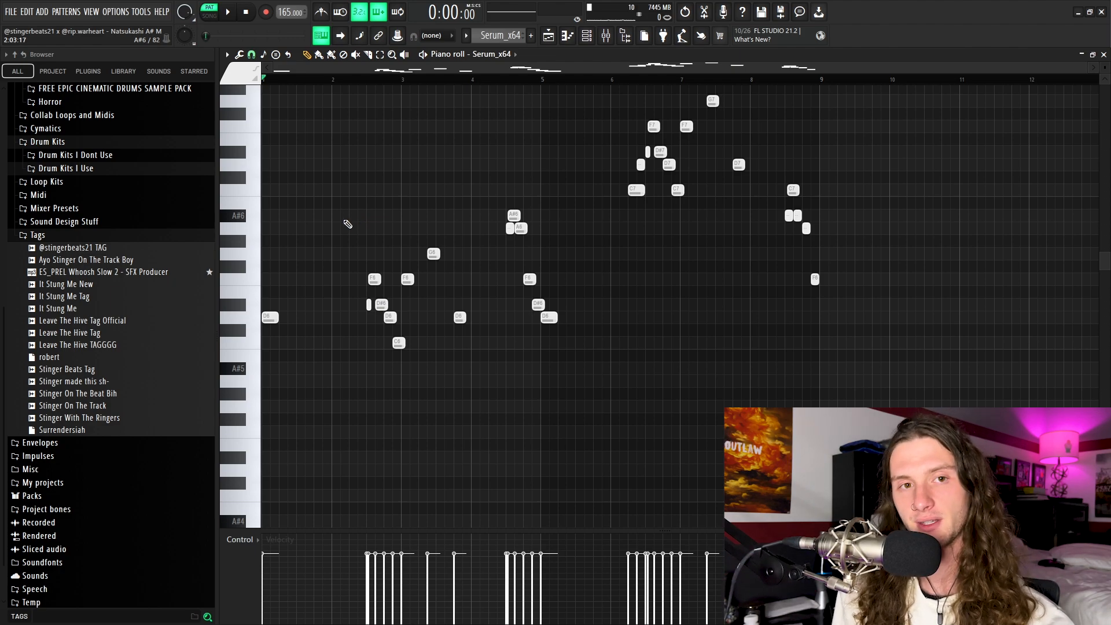
Step: Highlight the Serum_x64 counter-melody's phrase in bar 3 and the higher phrase around bars 6 and 7
scroll(372, 284, "up", 5)
left_click_drag(369, 248, 403, 309)
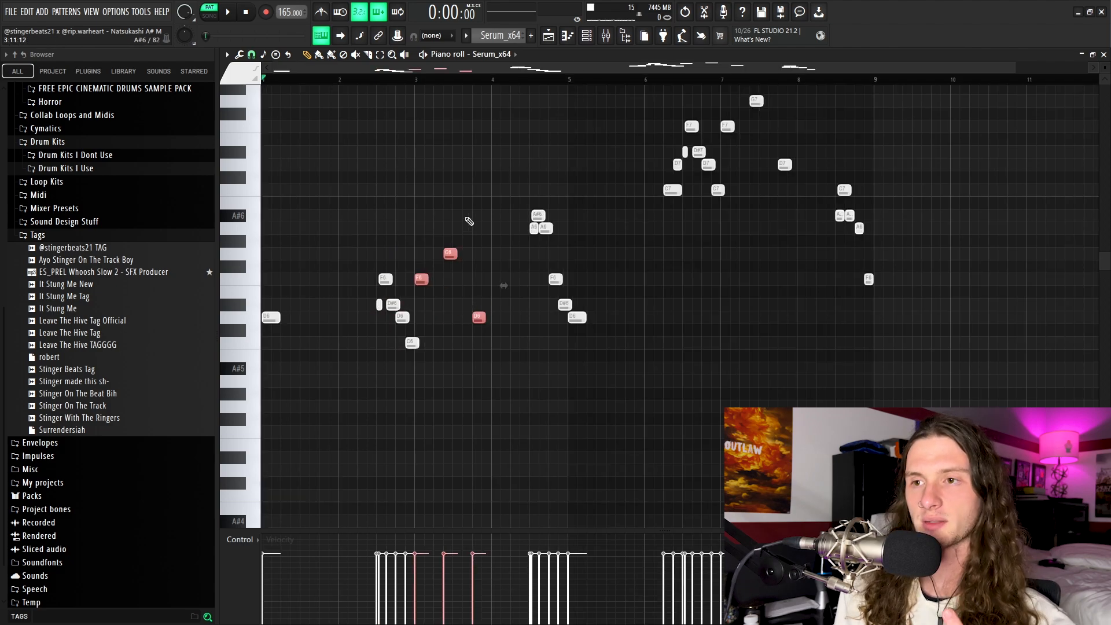
scroll(556, 218, "up", 2)
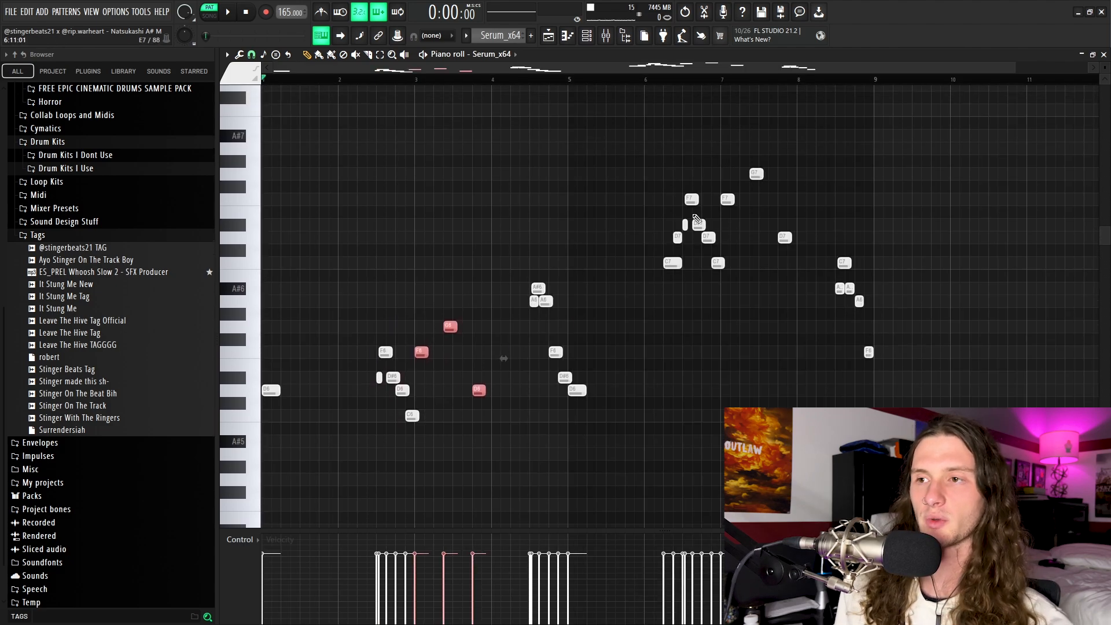
left_click_drag(612, 157, 726, 317)
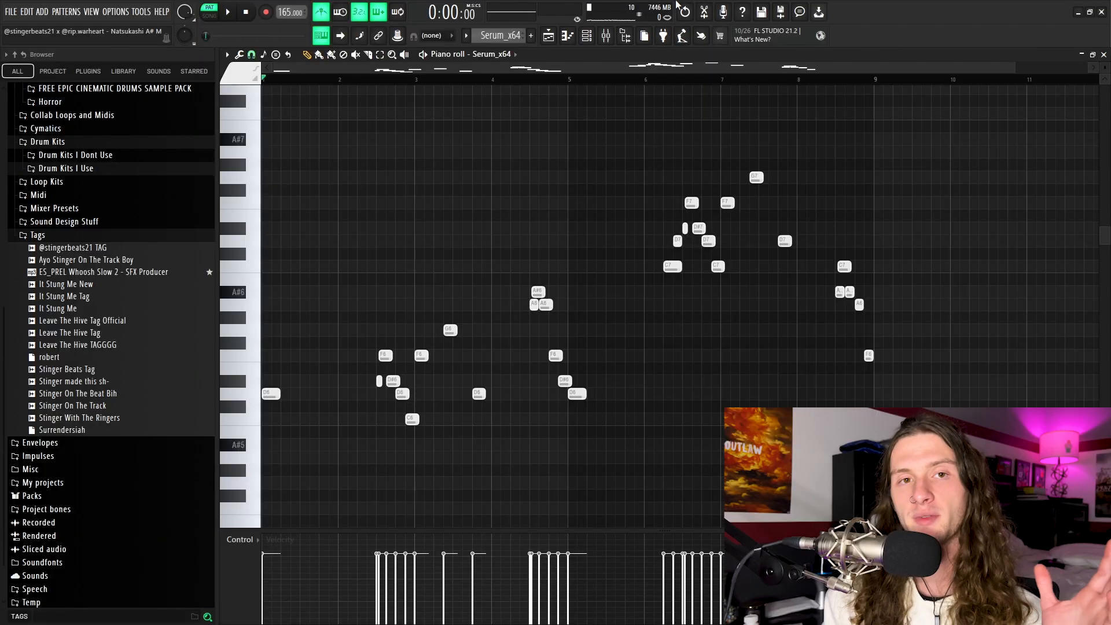
Step: Play the Serum_x64 counter-melody and the BBC Symphony Orchestra pattern
key("space")
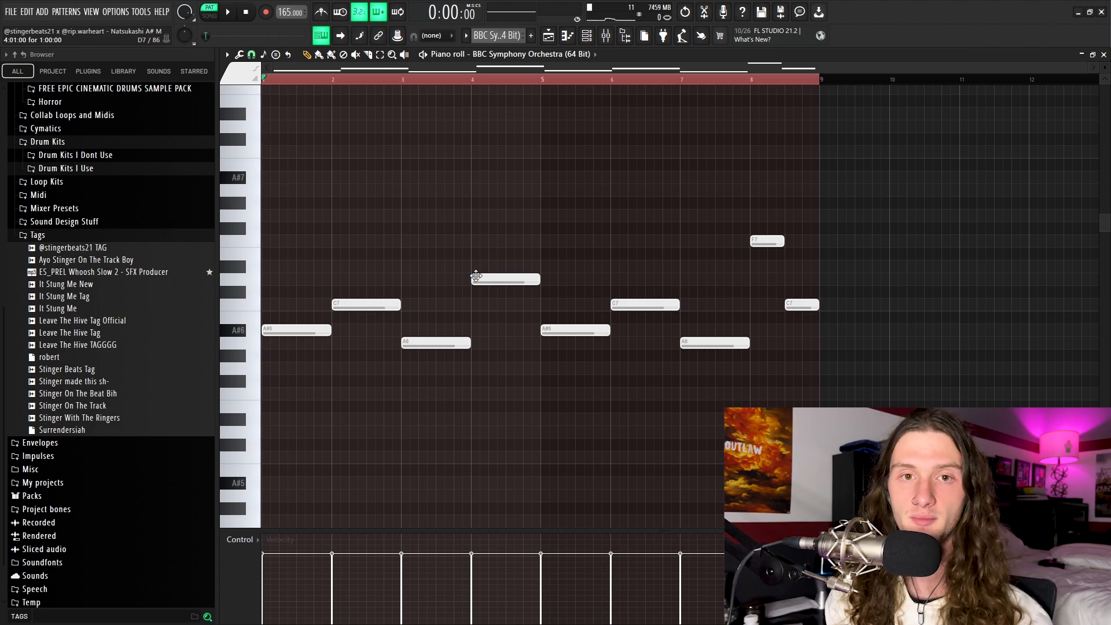
key("space")
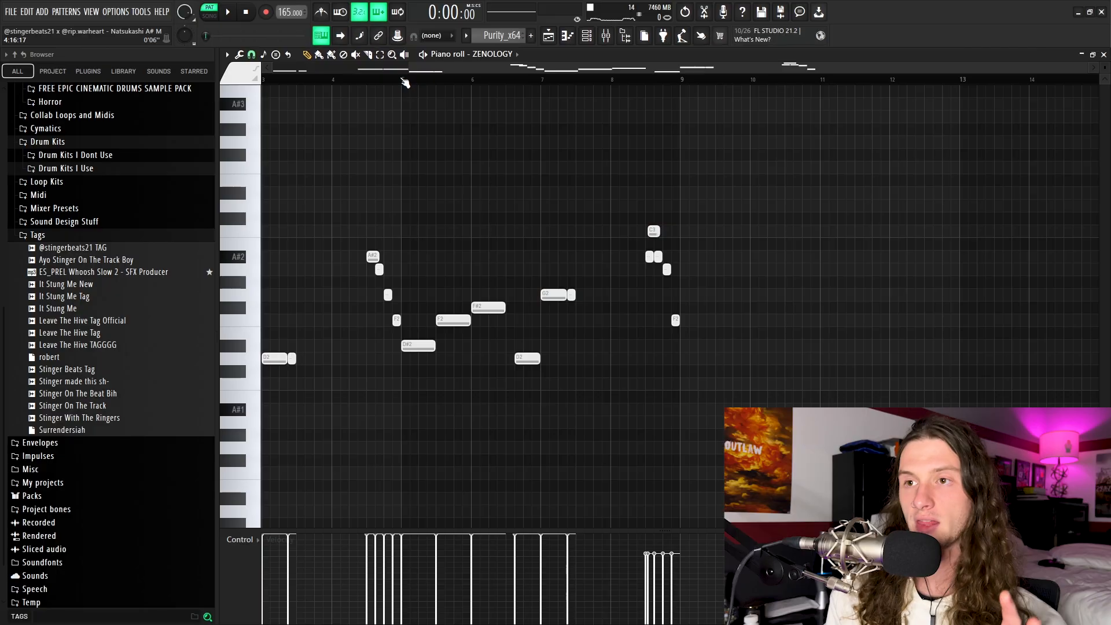
Step: Select the ZENOLOGY bass notes in bars 1 to 7 of the Purity_x64 pattern, and clear the selection
scroll(405, 82, "left", 2)
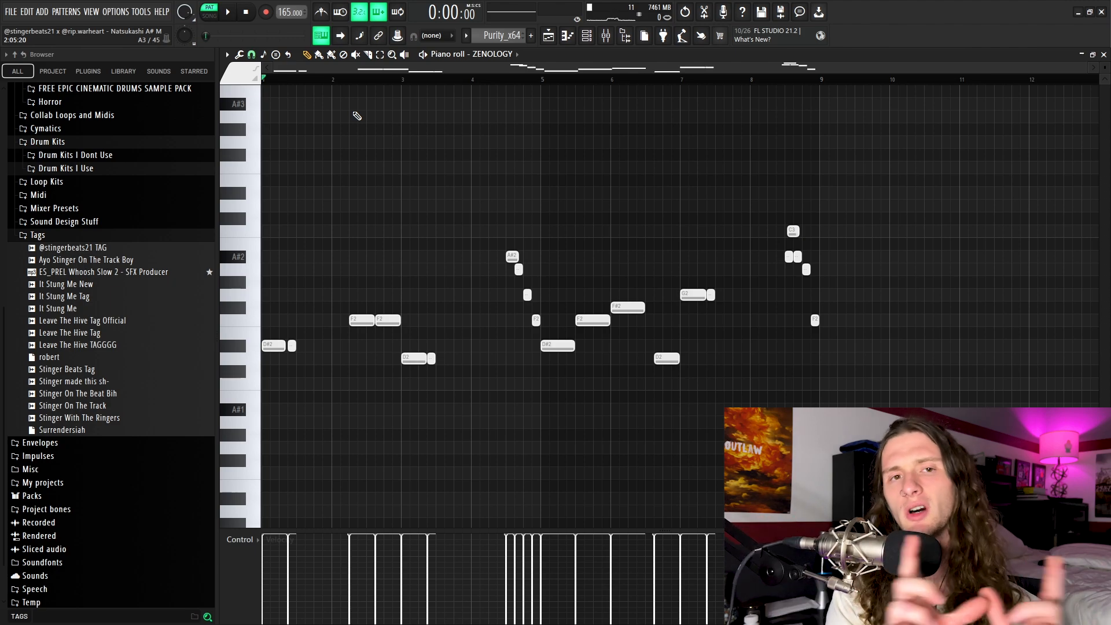
left_click_drag(488, 238, 726, 427)
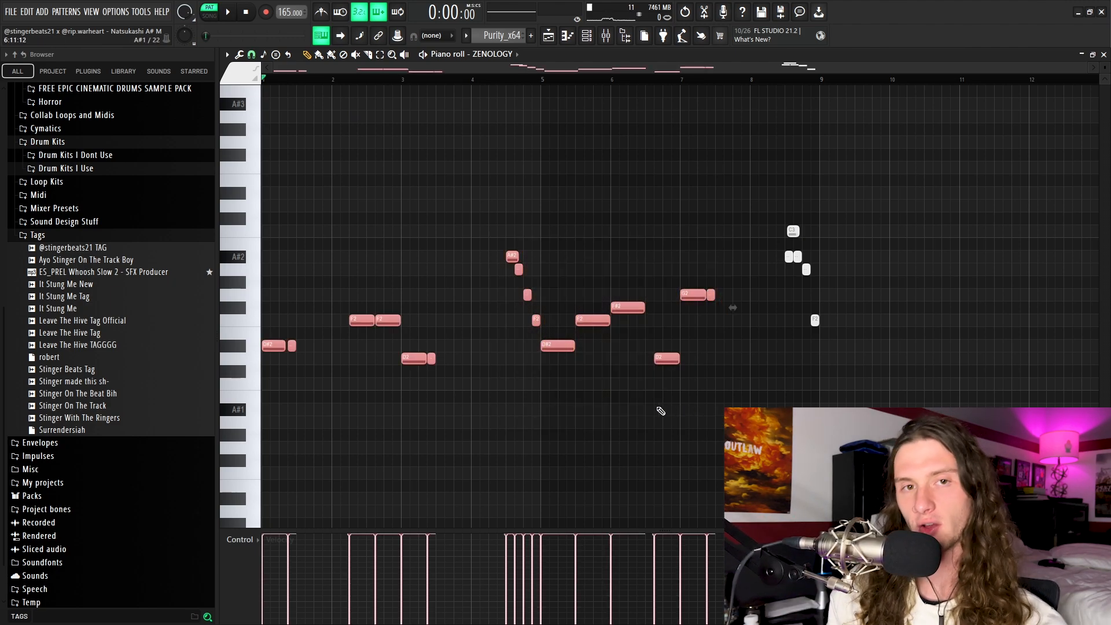
left_click(662, 411)
Step: Highlight the D#2 bass note at bar 5 and the four descending notes from A#2 to F2 leading into it
scroll(542, 84, "up", 5)
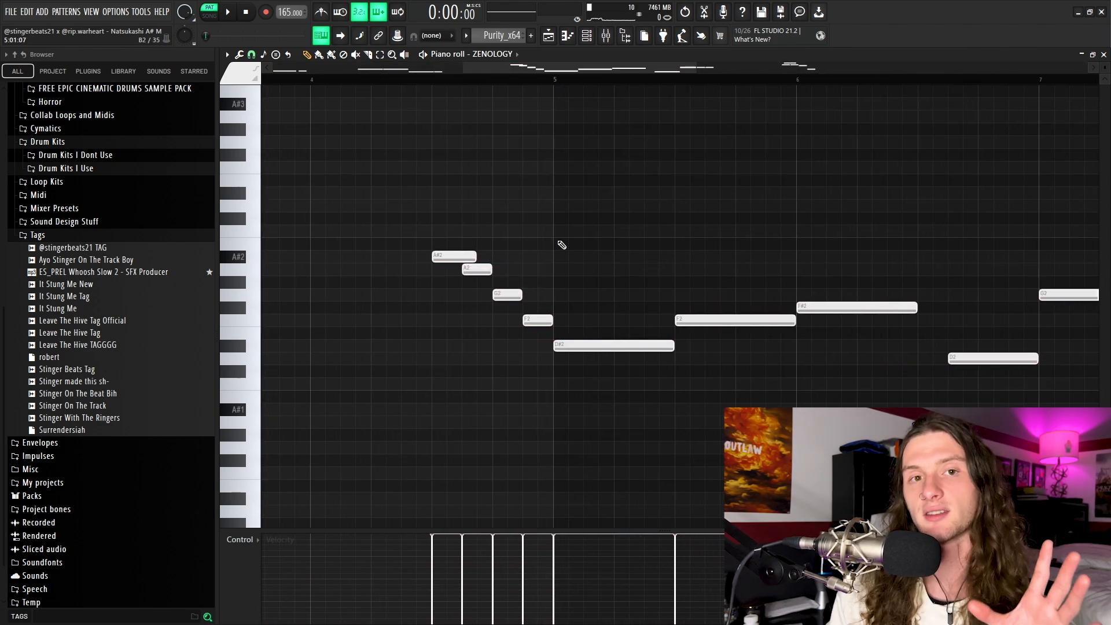
left_click(604, 342)
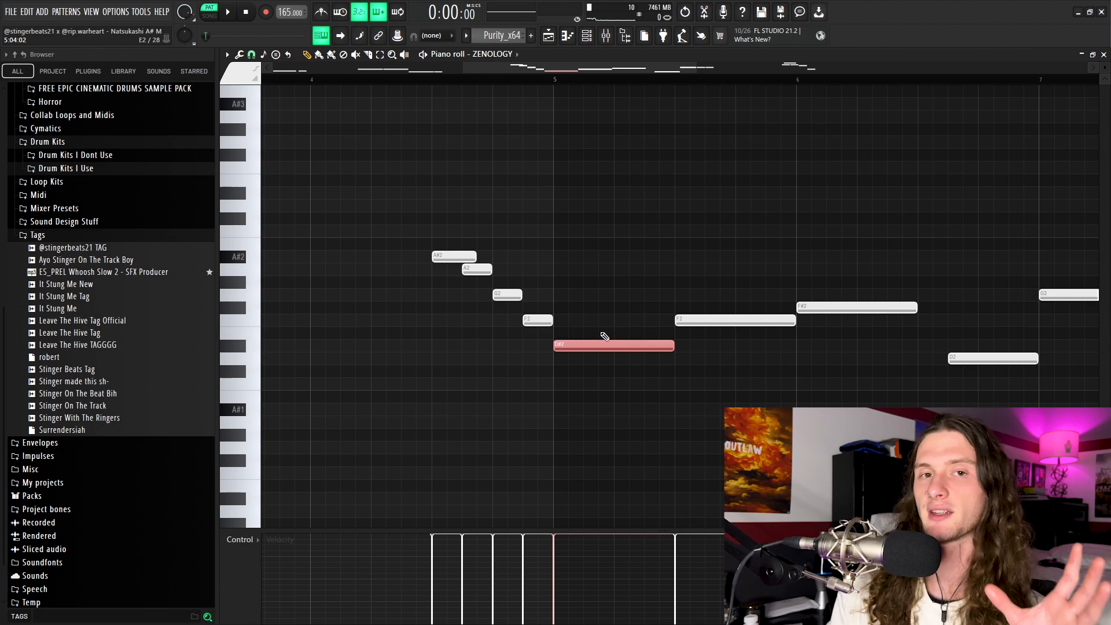
left_click_drag(605, 336, 440, 258)
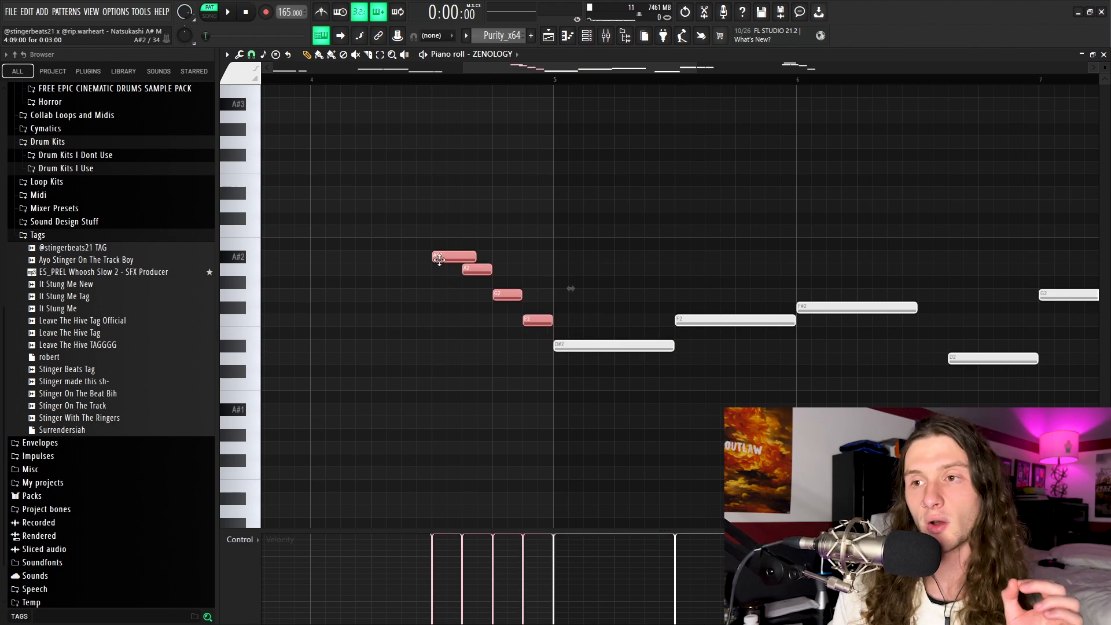
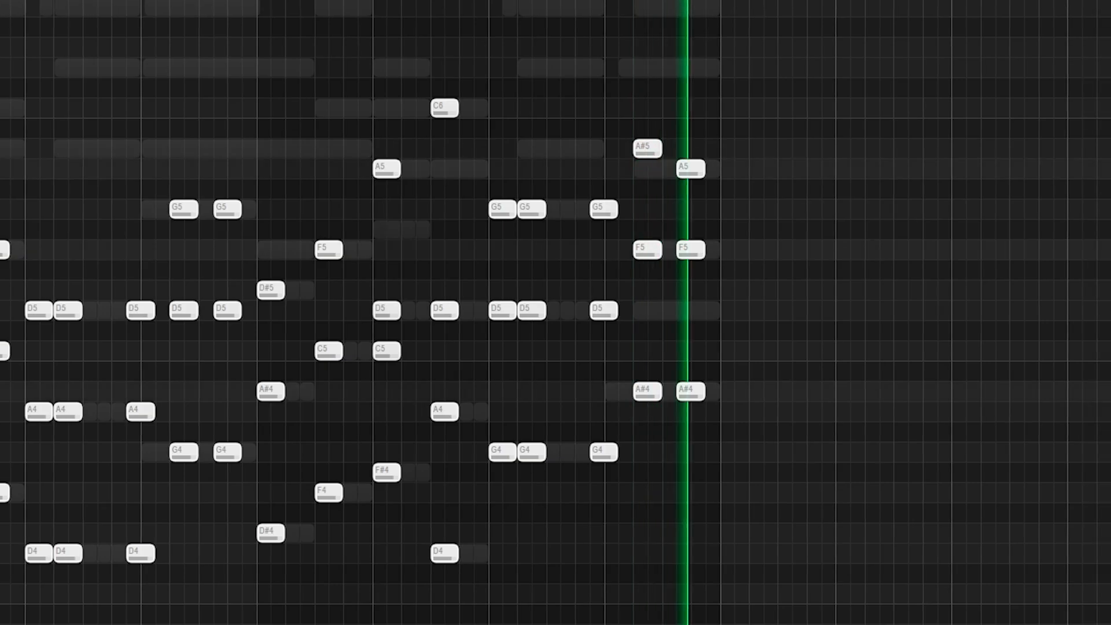
Step: Play the Ample Metal Eclipse #2 rhythm part of Pattern 15 and the Ample Metal Eclipse #3 lead part
key("space")
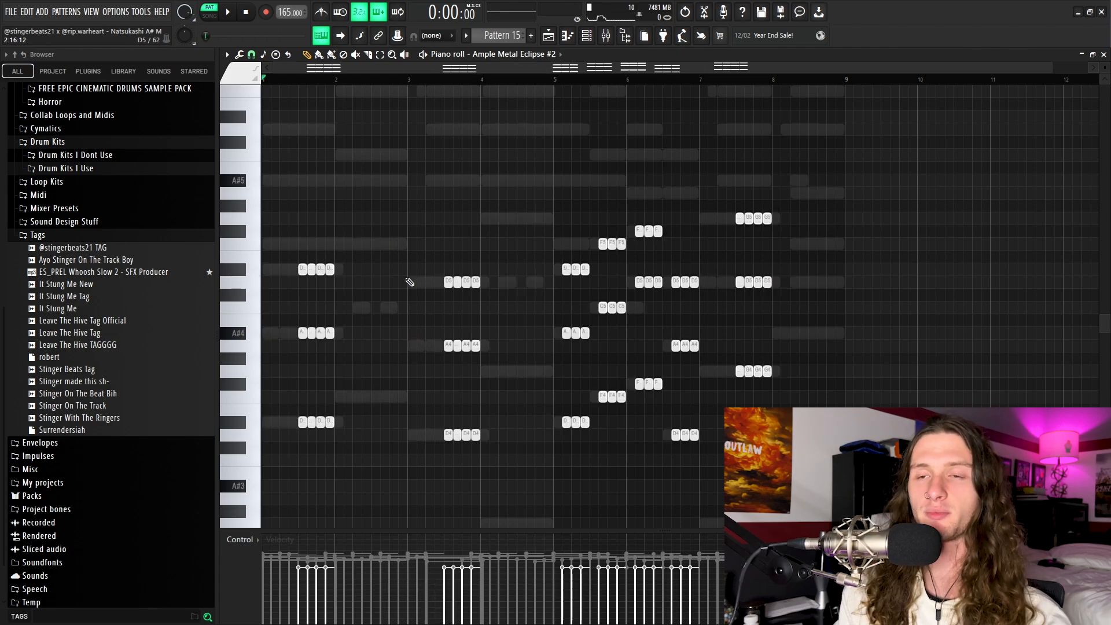
key("space")
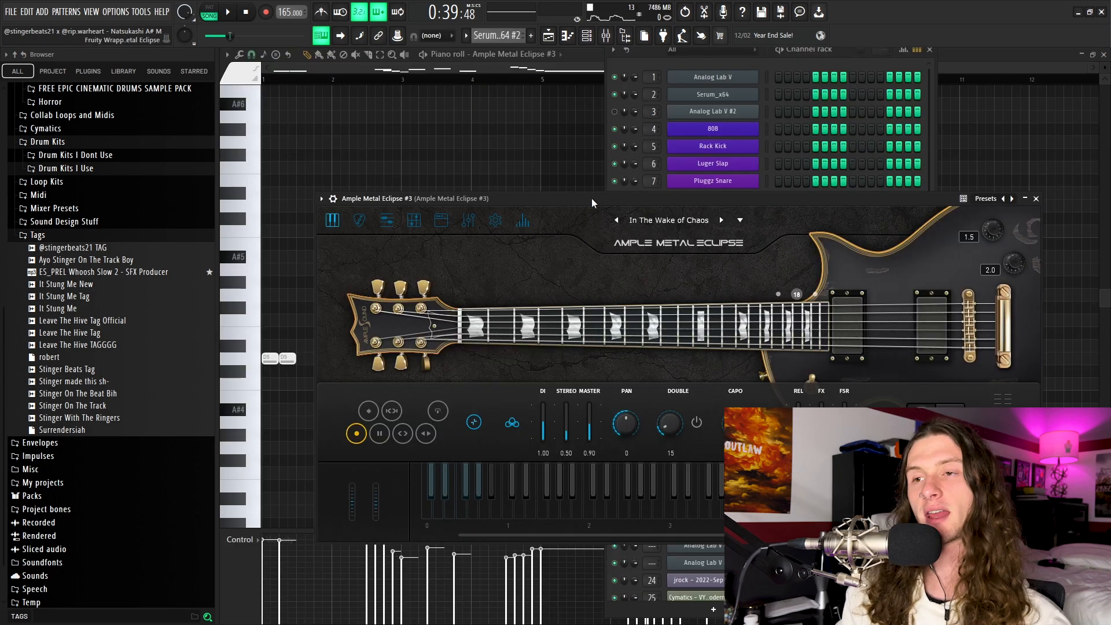
left_click(464, 100)
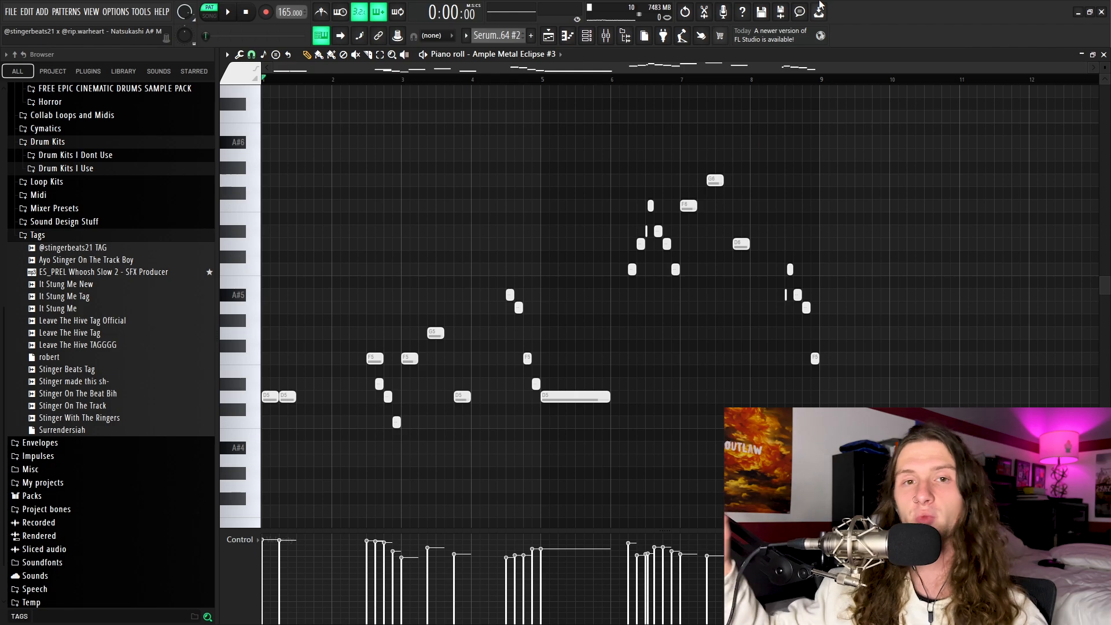
key("space")
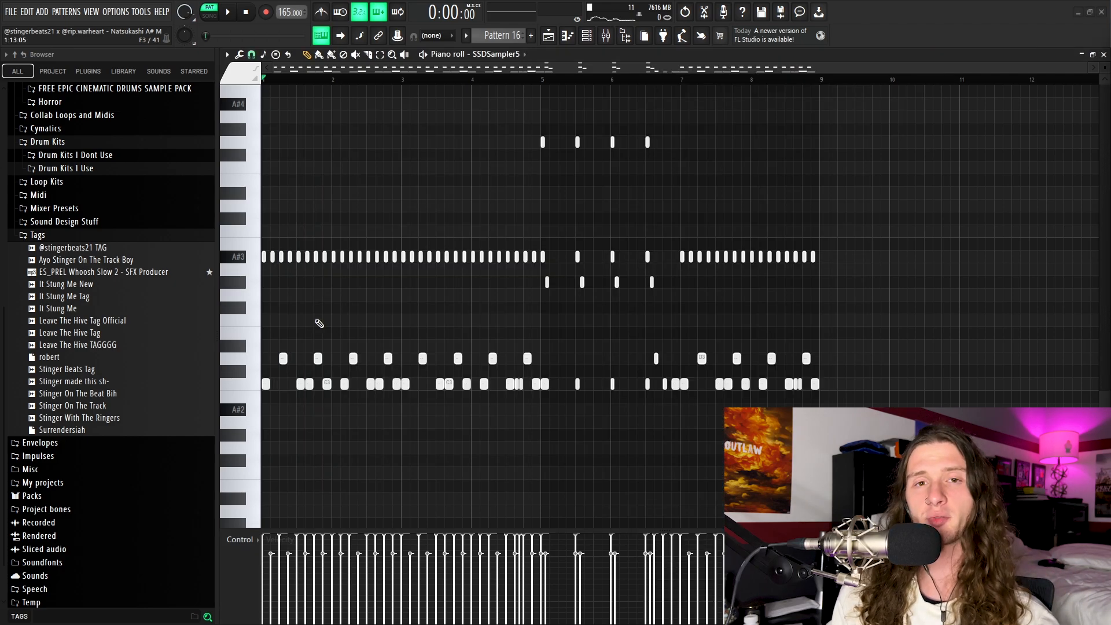
Step: Highlight the repeated A#3 drum hits in bars 1 to 4 of Pattern 16 and play the pattern
left_click_drag(265, 240, 540, 275)
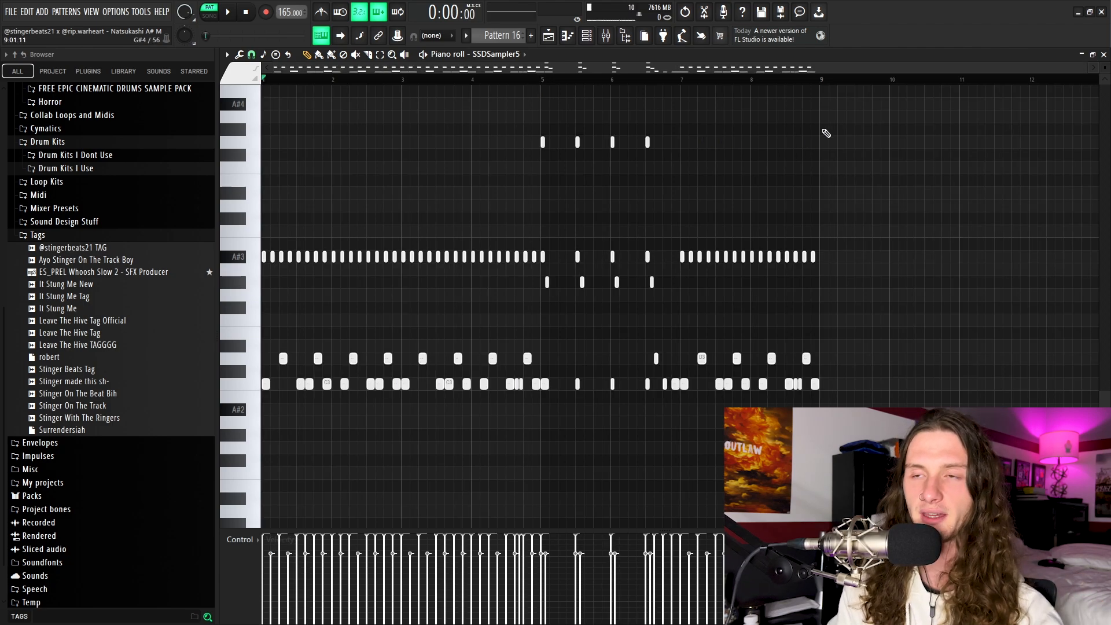
key("space")
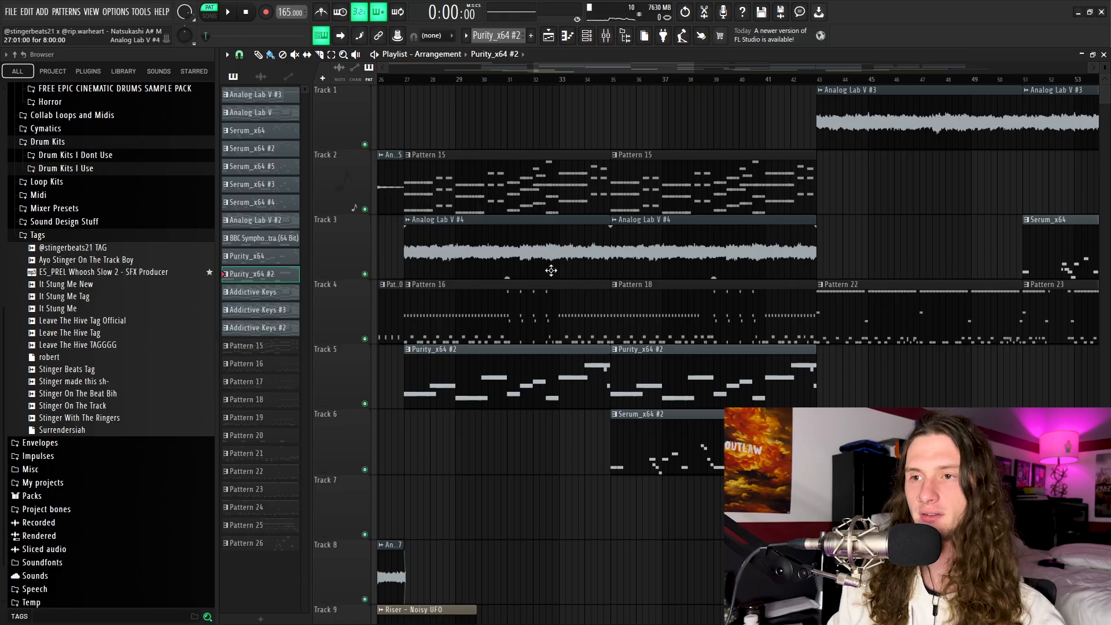
Step: Examine the fill before bar 5 in the Pattern 18 drums and return to the playlist
left_click(521, 323)
double_click(658, 329)
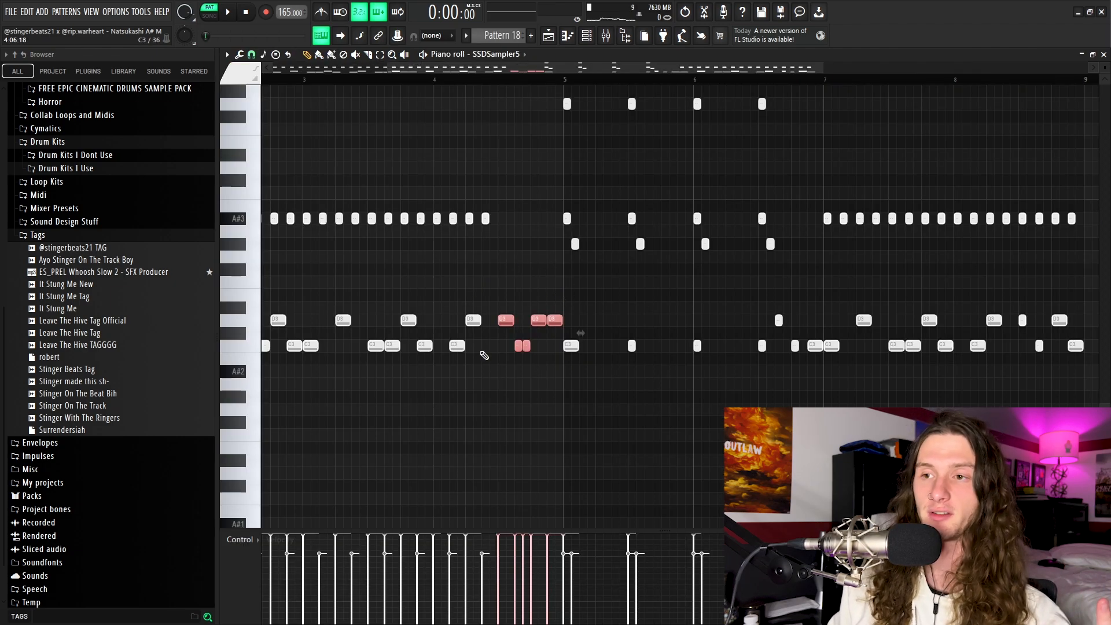
key("Escape")
scroll(464, 380, "down", 2)
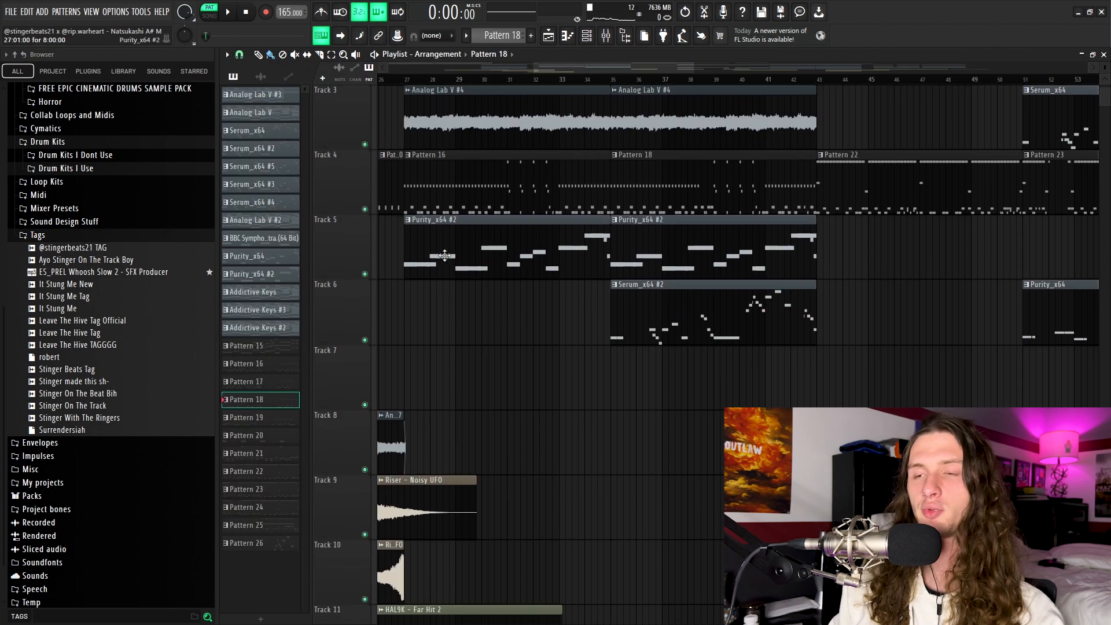
Step: Highlight both Purity_x64 #2 clips on Track 5 and clear the selection
left_click_drag(446, 256, 671, 255)
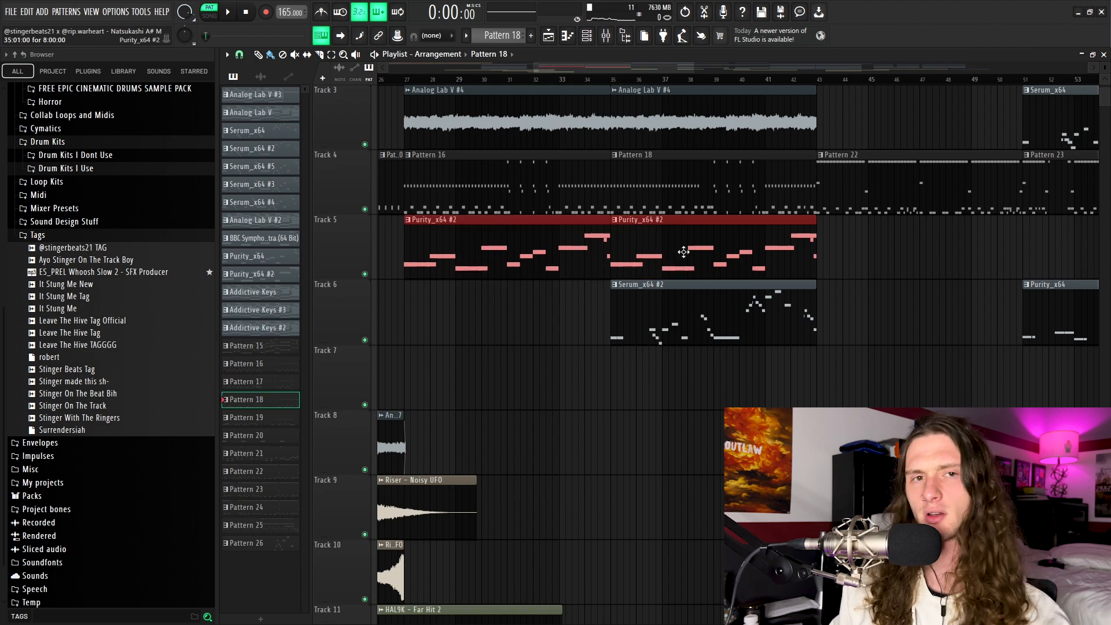
scroll(684, 251, "up", 2)
left_click(441, 234)
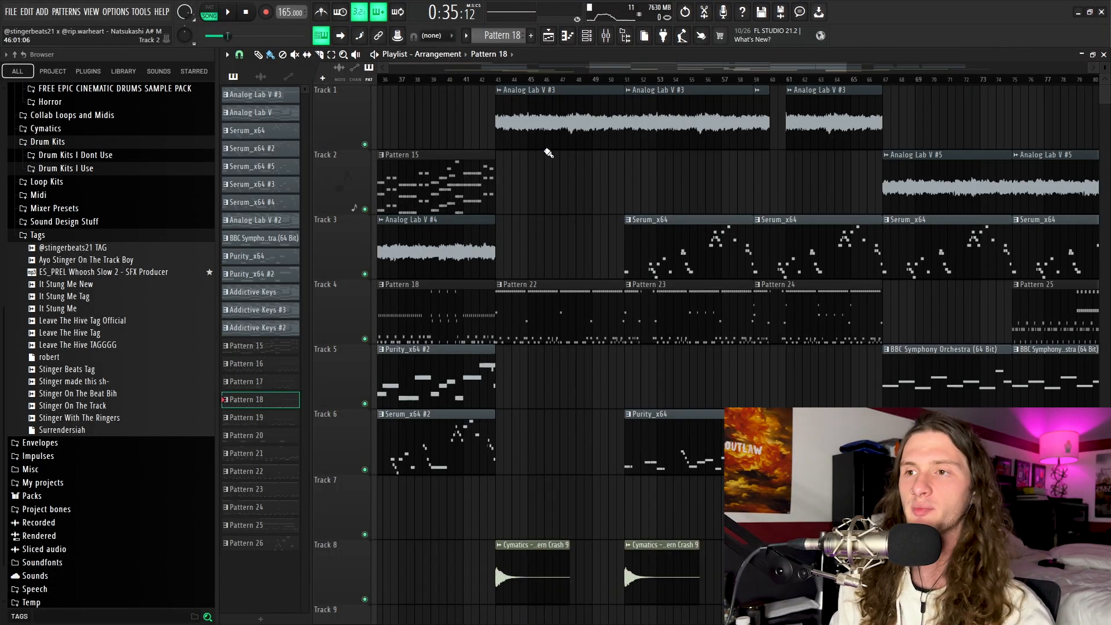
Step: Highlight the Analog Lab V #3 clips on Track 1 and the Pattern 22, 23 and 24 drum clips on Track 4
left_click_drag(542, 120, 820, 142)
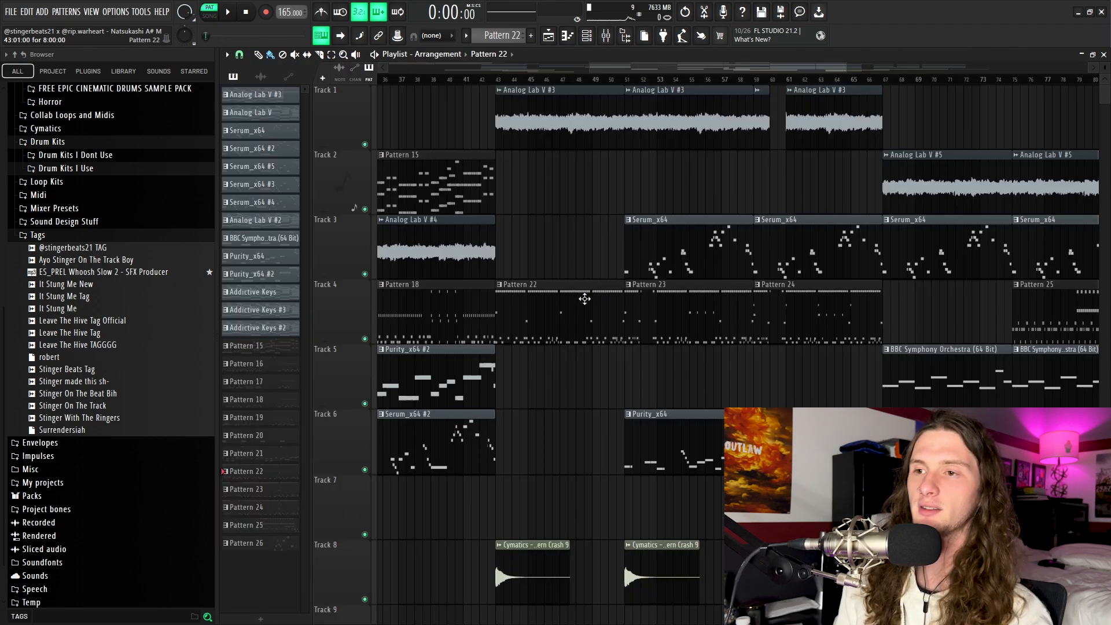
left_click(664, 311, "ctrl")
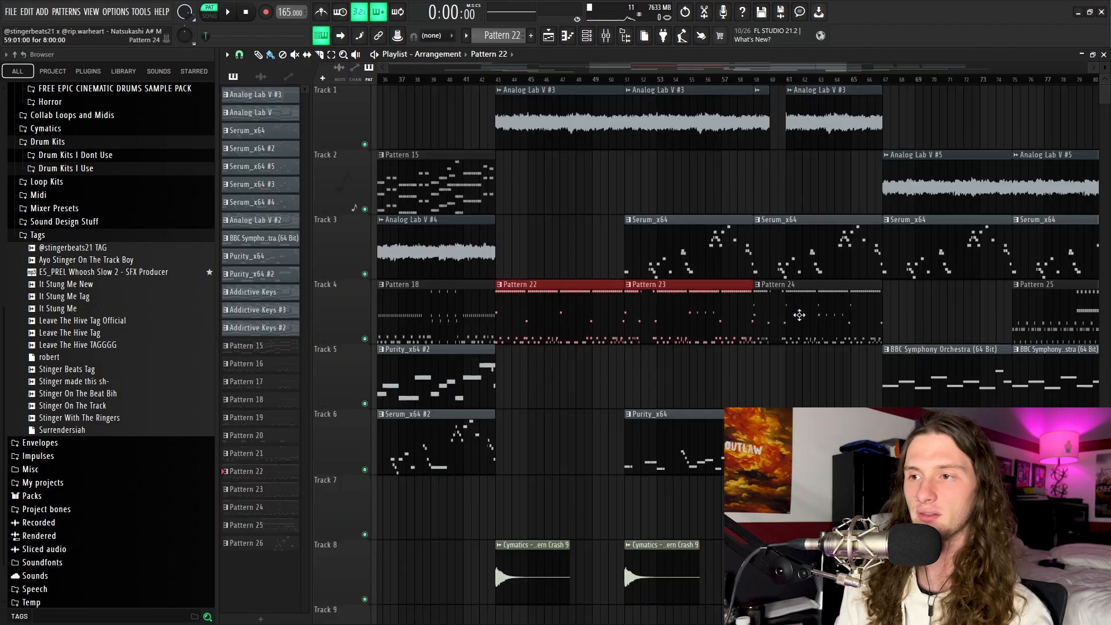
left_click(799, 315, "ctrl")
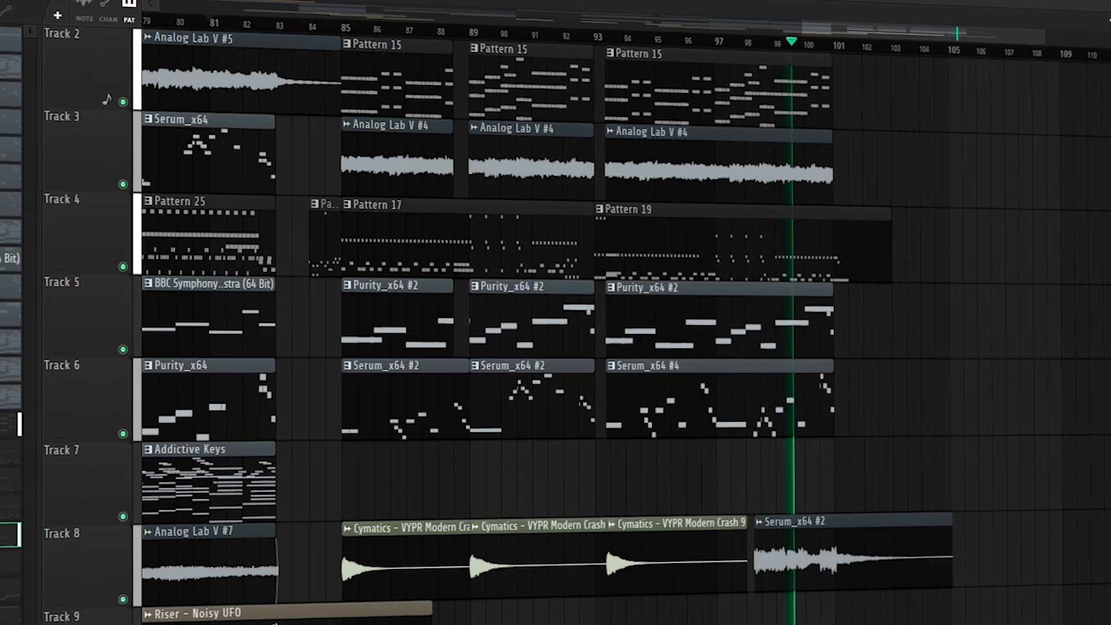